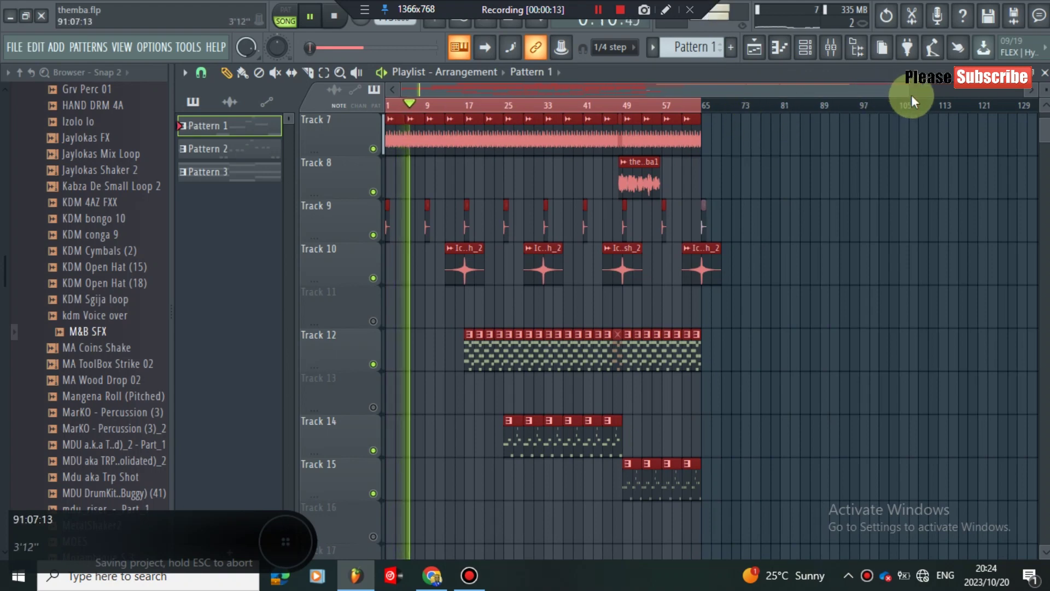
Set the playlist's time selection to start at bar 17, keeping its end at bar 65
drag(908, 93, 542, 89)
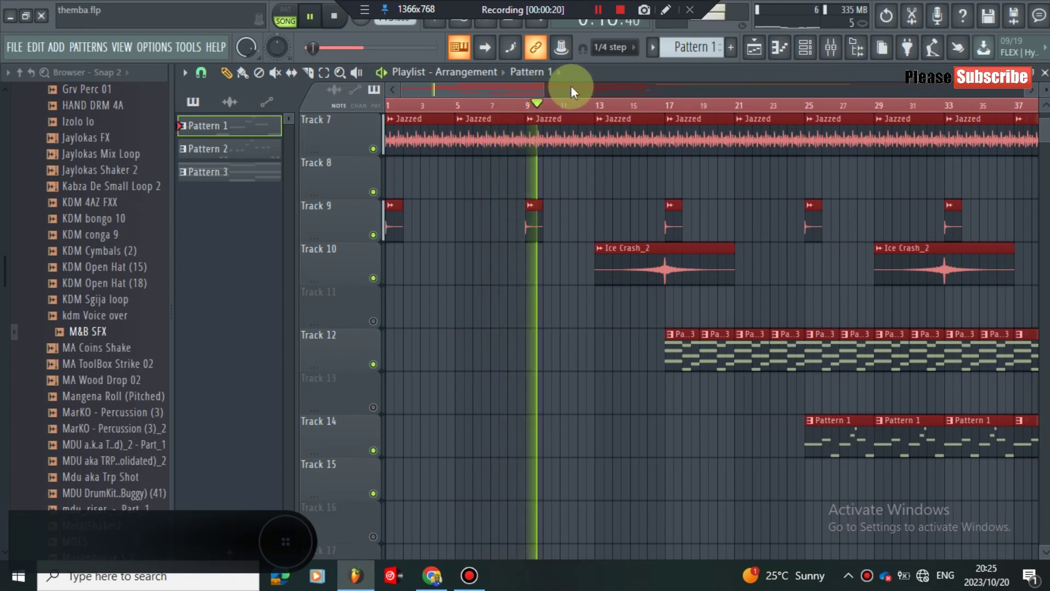
scroll(543, 90, down, 3)
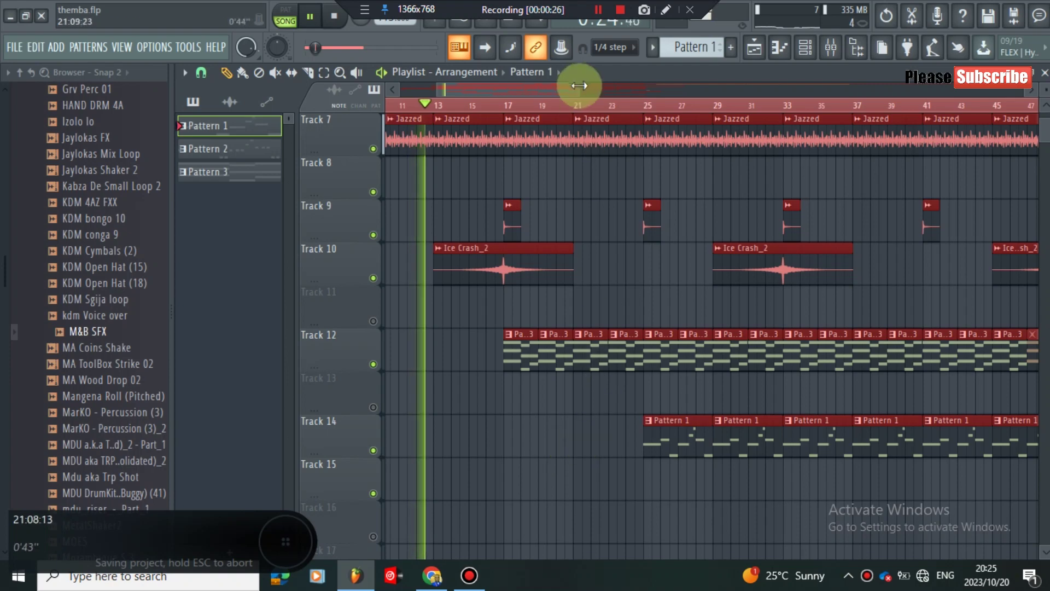
drag(581, 86, 867, 83)
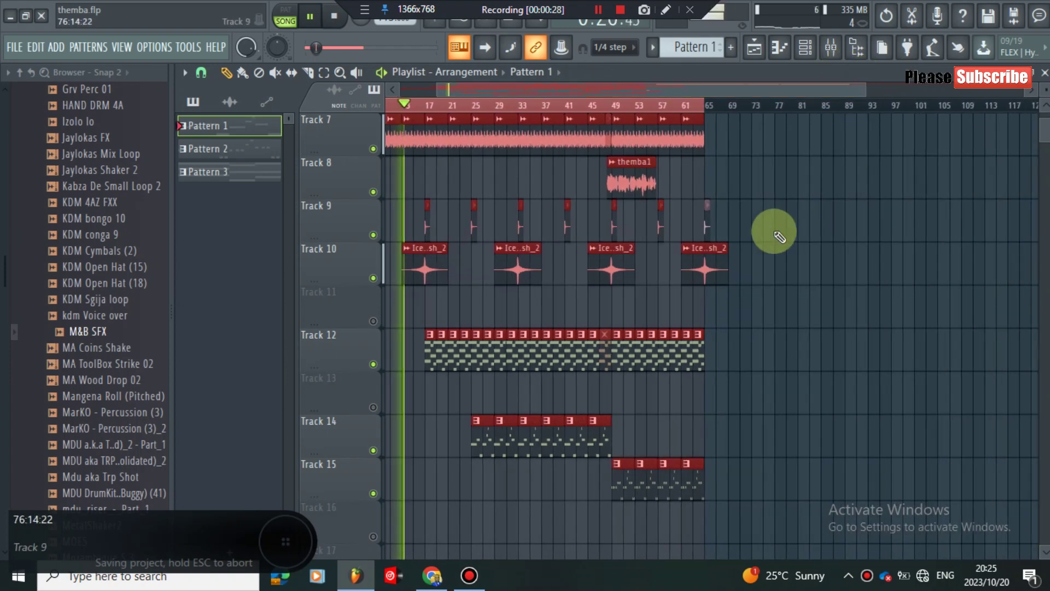
scroll(774, 293, down, 8)
scroll(773, 293, up, 10)
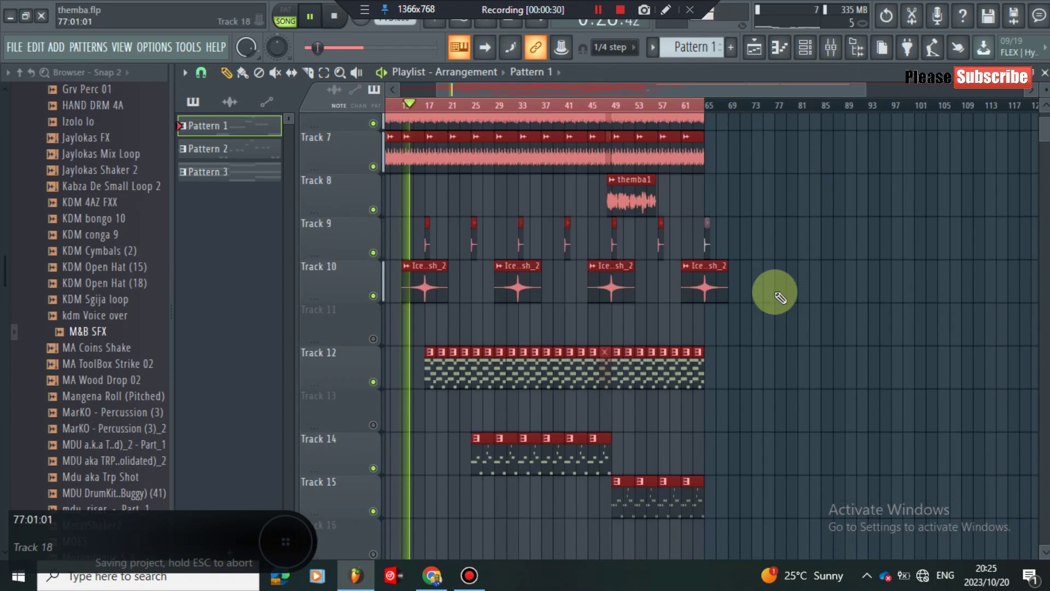
scroll(780, 297, up, 3)
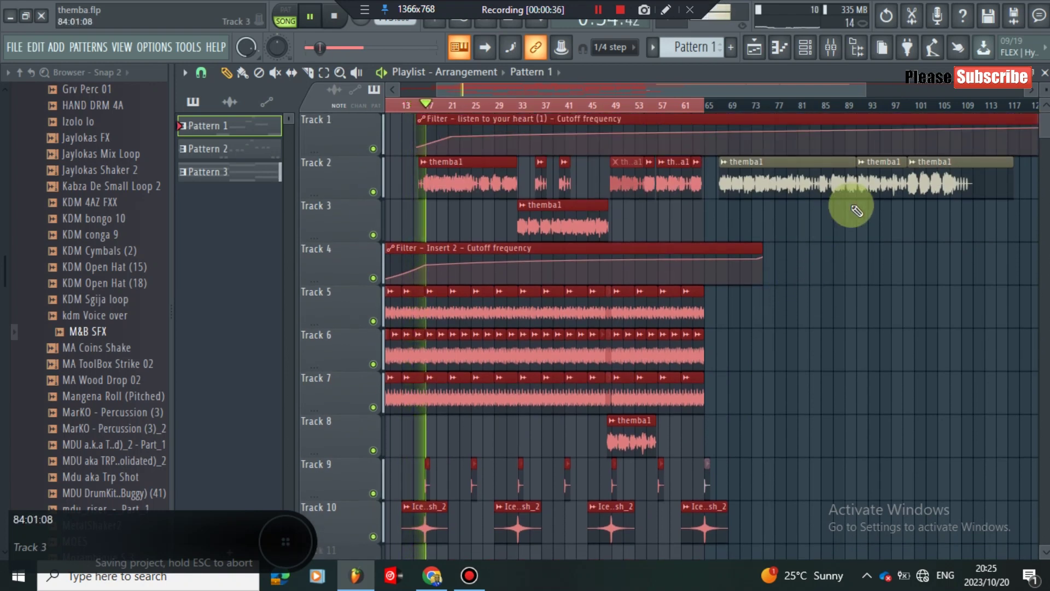
drag(868, 91, 521, 80)
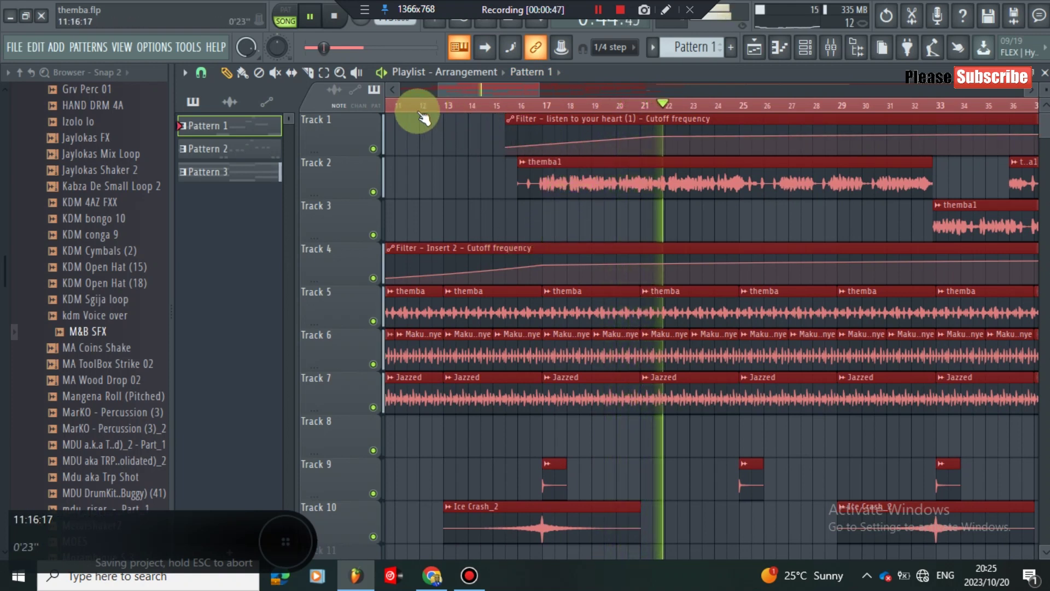
drag(444, 109, 544, 112)
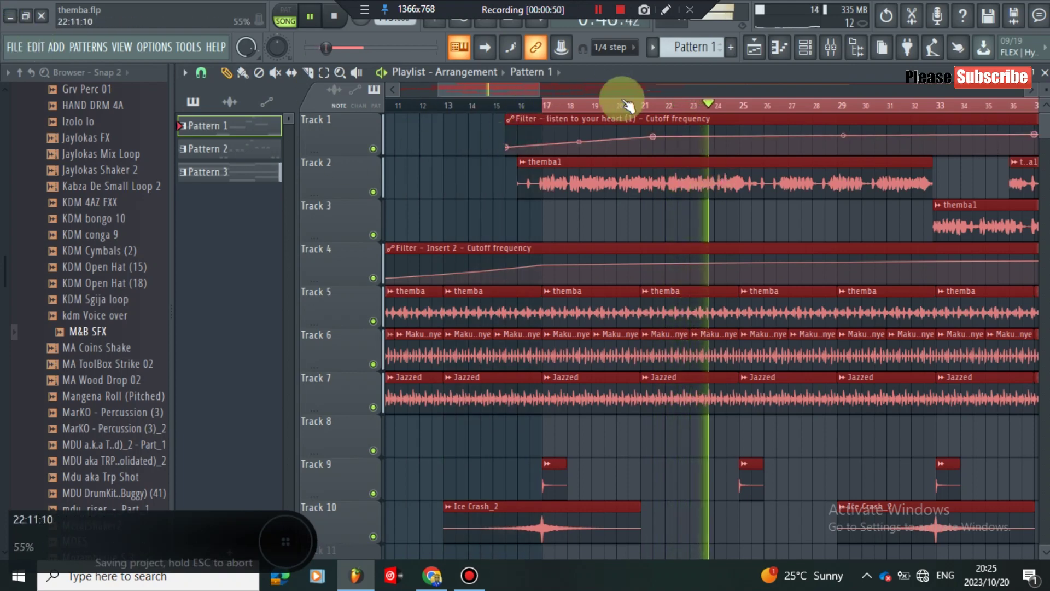
Examine the arrangement on Tracks 1 to 10 from bar 17 onward during looped playback
click(535, 88)
drag(533, 87, 760, 83)
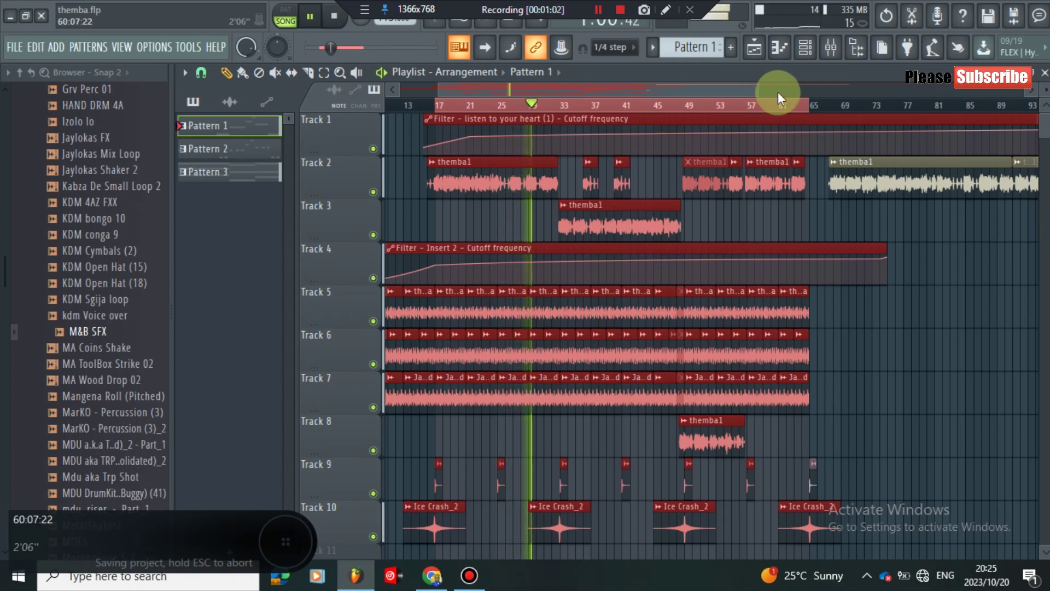
click(783, 57)
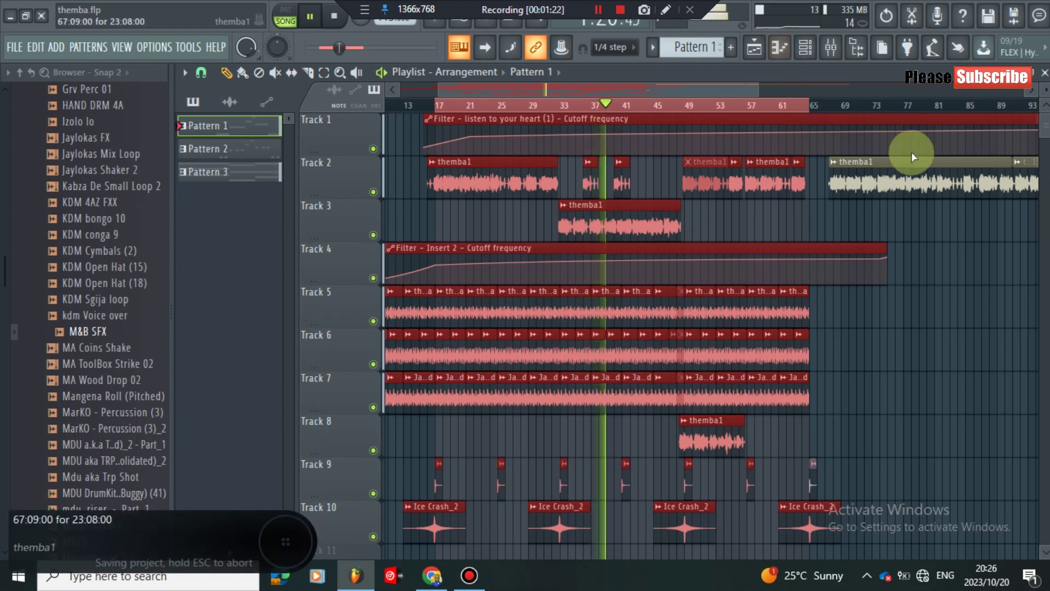
mouse_move(548, 82)
mouse_down()
mouse_move(582, 83)
mouse_move(550, 77)
mouse_up()
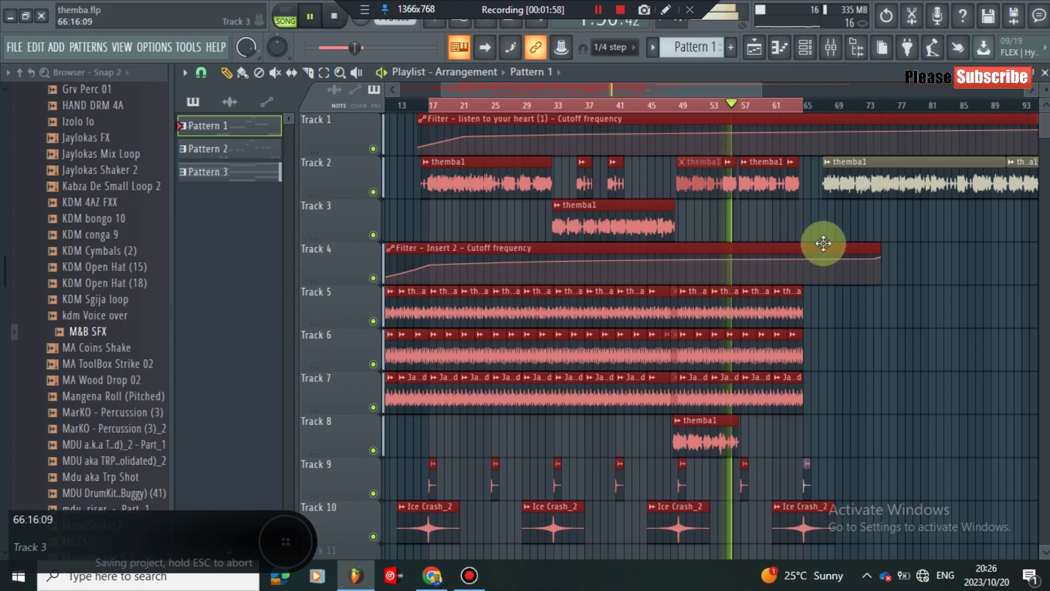
mouse_move(825, 252)
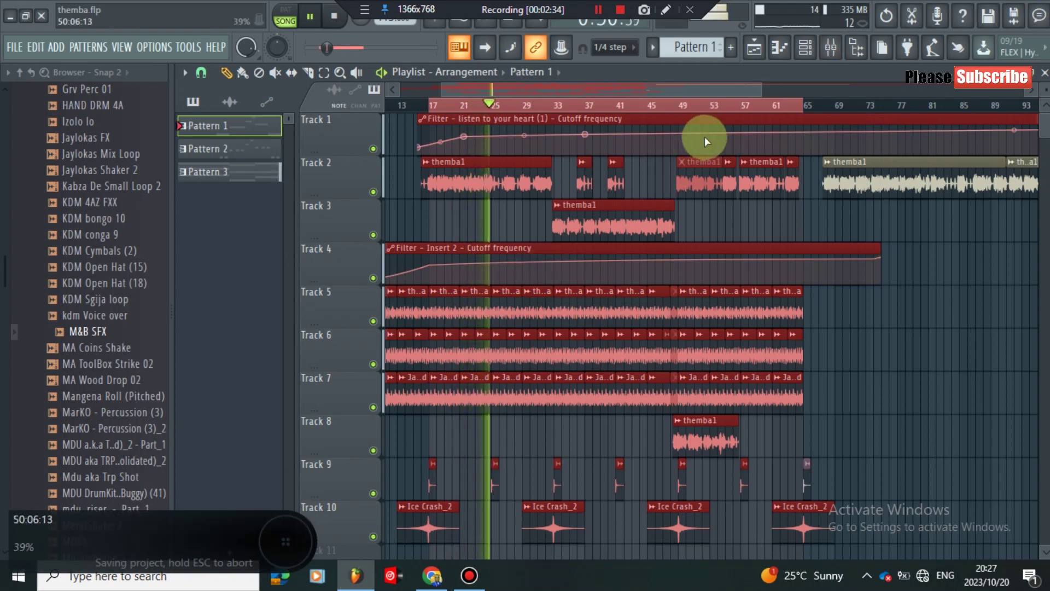
drag(761, 85, 563, 88)
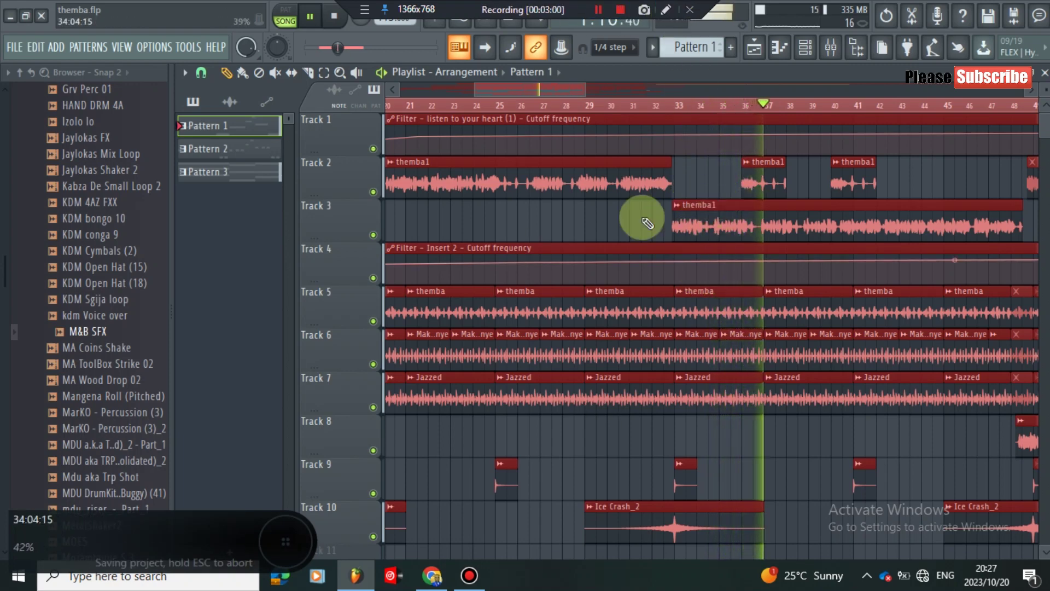
Mute Track 14 with the Pattern 1 clips and Track 12 with the Pattern 3 clips during playback
scroll(541, 429, down, 4)
scroll(540, 485, down, 4)
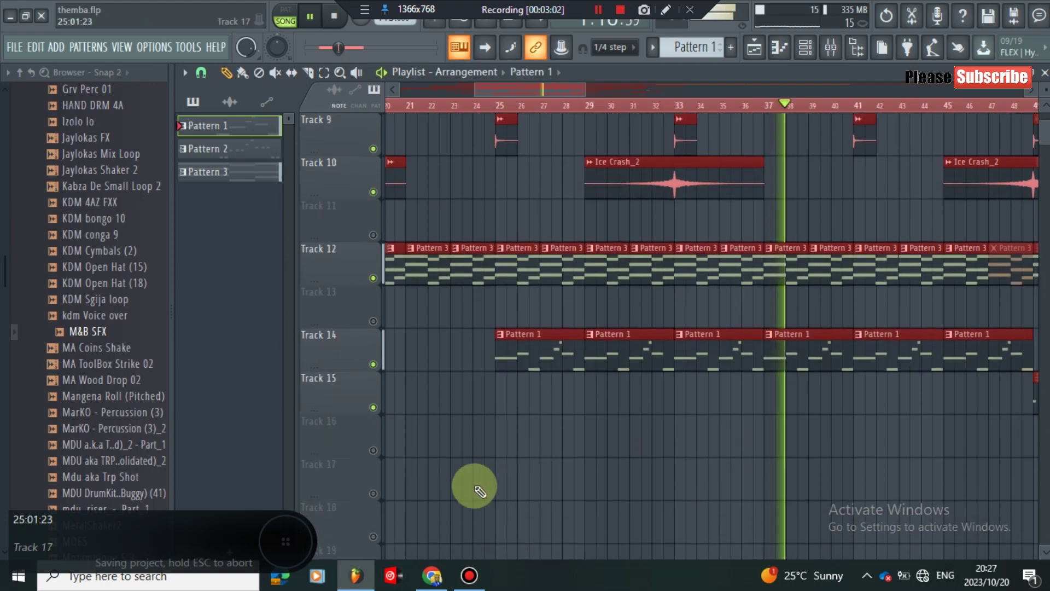
click(374, 364)
click(373, 278)
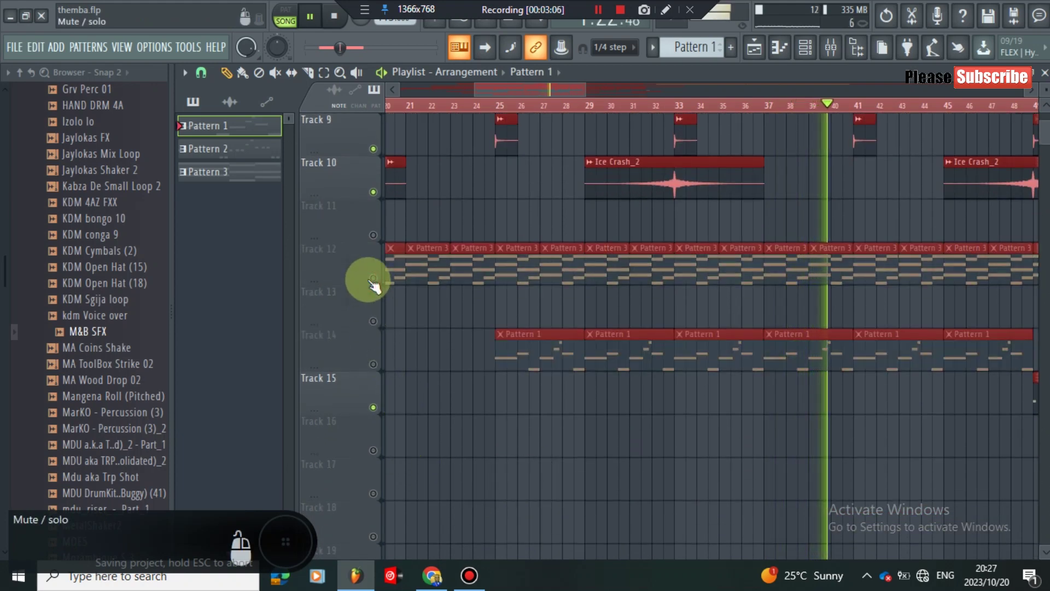
right_click(373, 278)
right_click(373, 278)
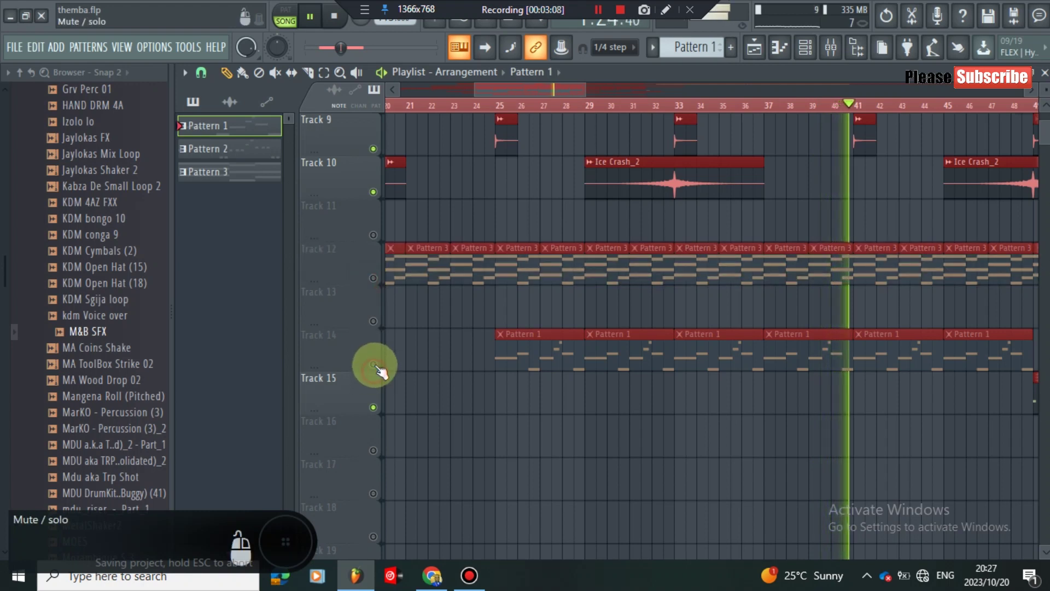
Unmute the Pattern 1 clips' track, followed by the Pattern 3 clips' track
click(373, 364)
drag(504, 95, 536, 93)
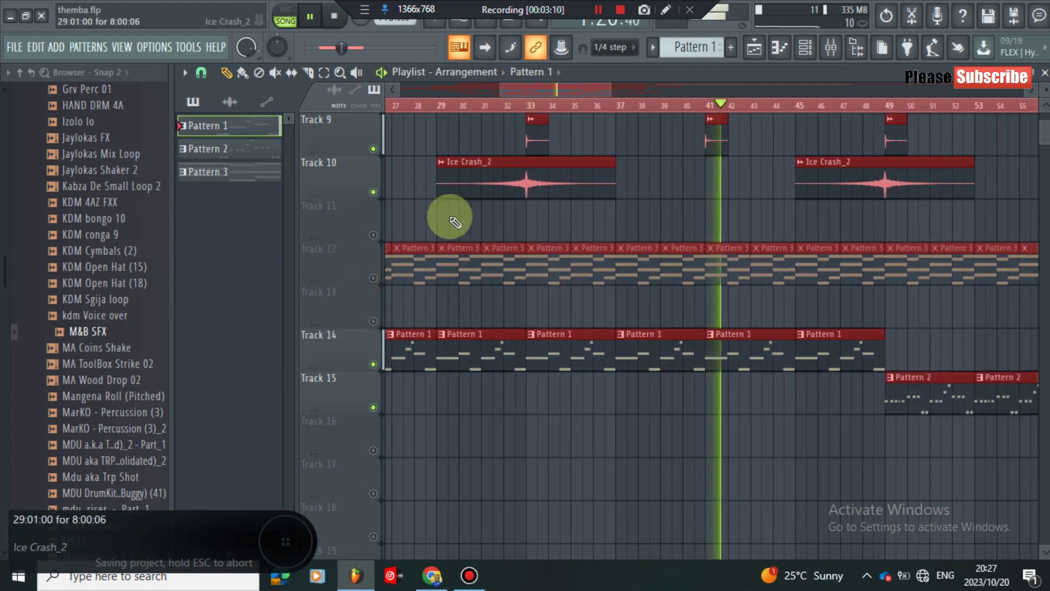
click(373, 277)
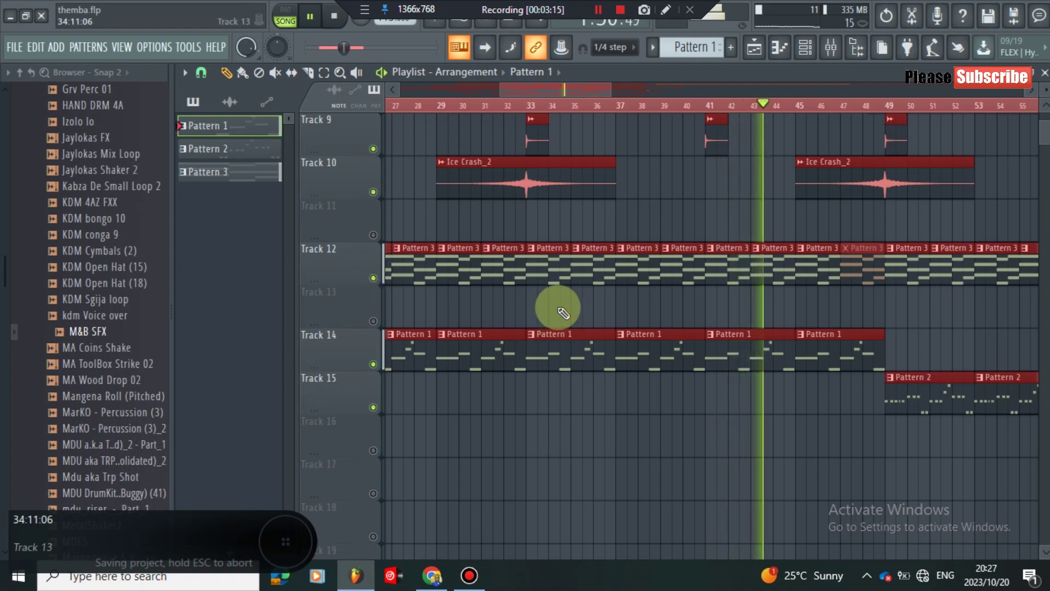
Save the project while reviewing the arrangement across all tracks
drag(607, 90, 682, 87)
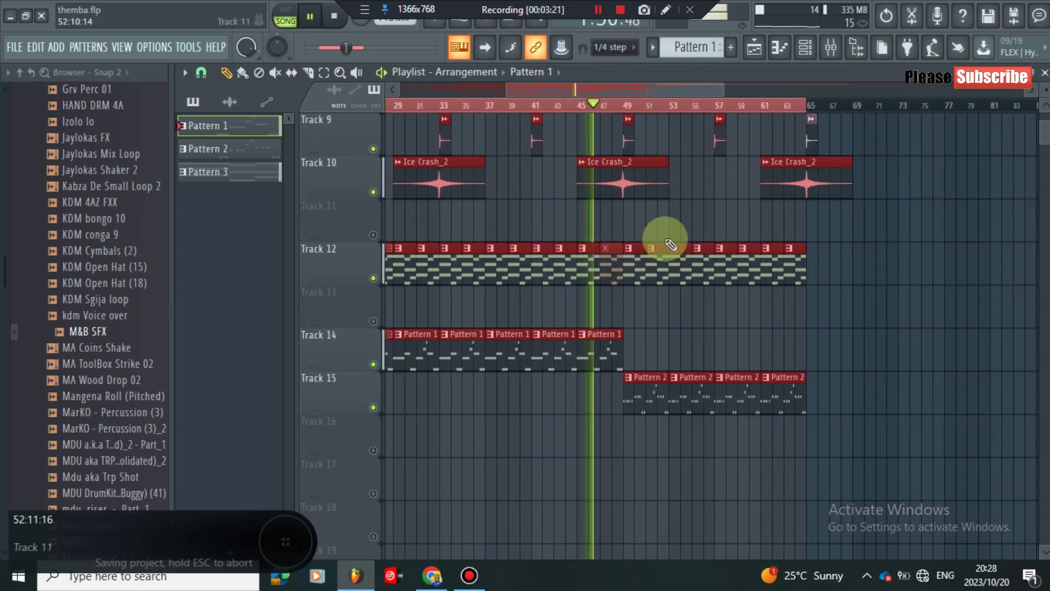
key(ctrl+s)
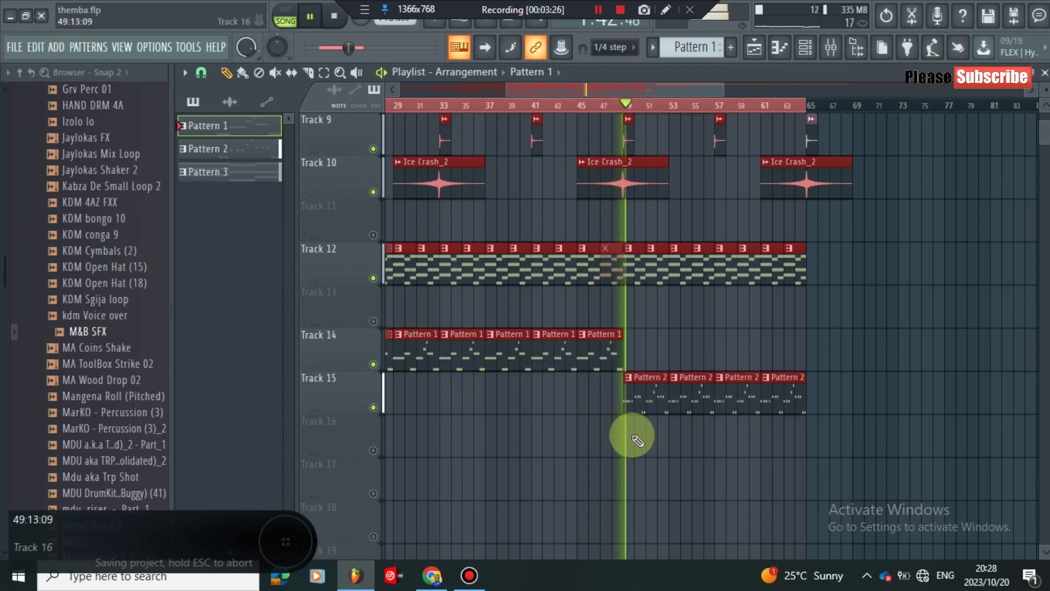
scroll(634, 437, up, 6)
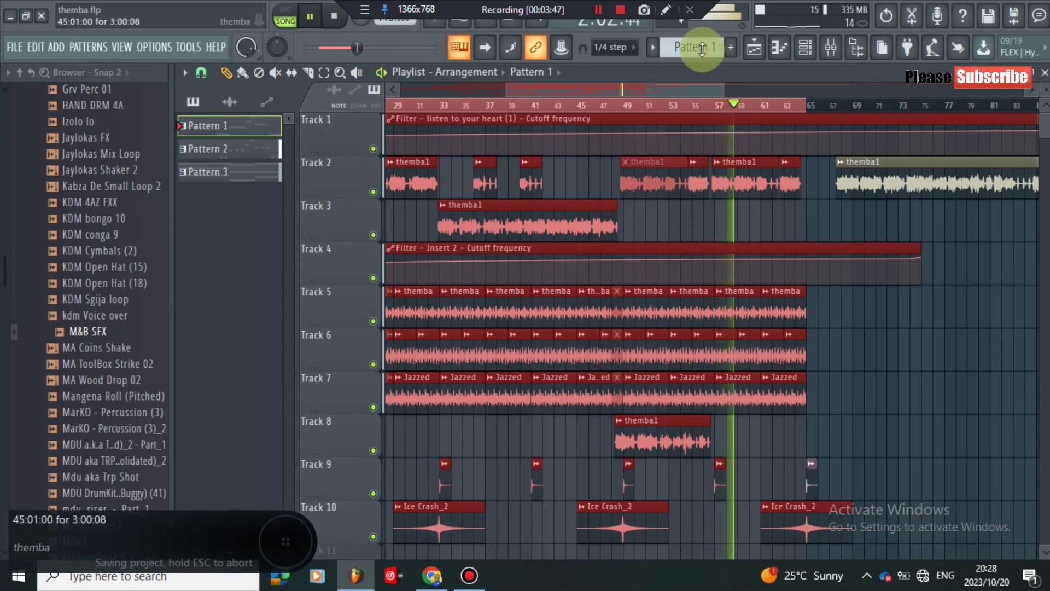
drag(635, 91, 570, 74)
drag(659, 84, 867, 105)
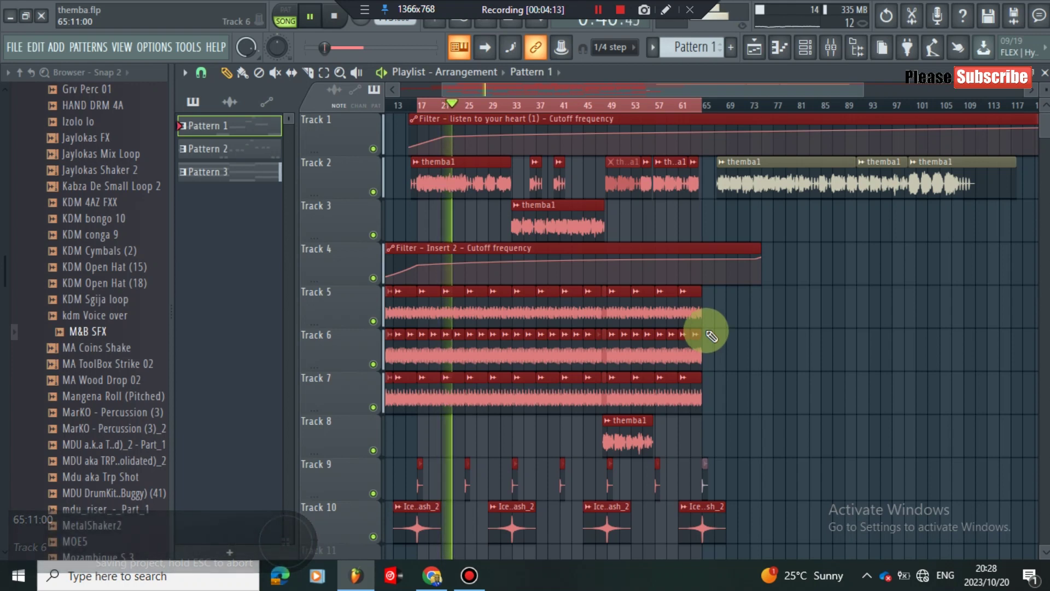
key(ctrl+s)
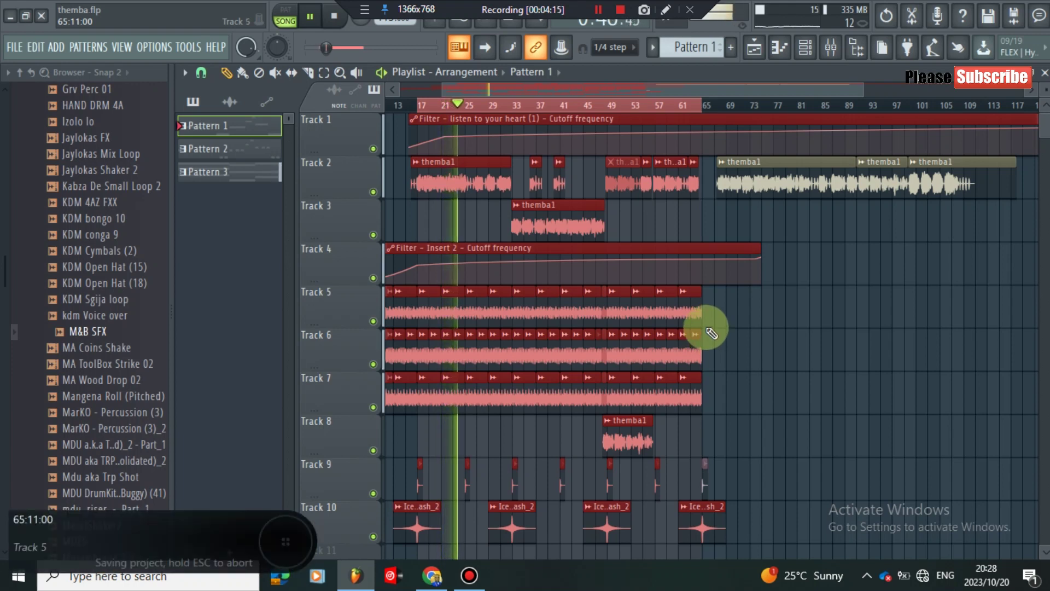
Mute Tracks 2 and 3 with the themba1 clips, switching each back on in turn to compare before muting it again
click(373, 192)
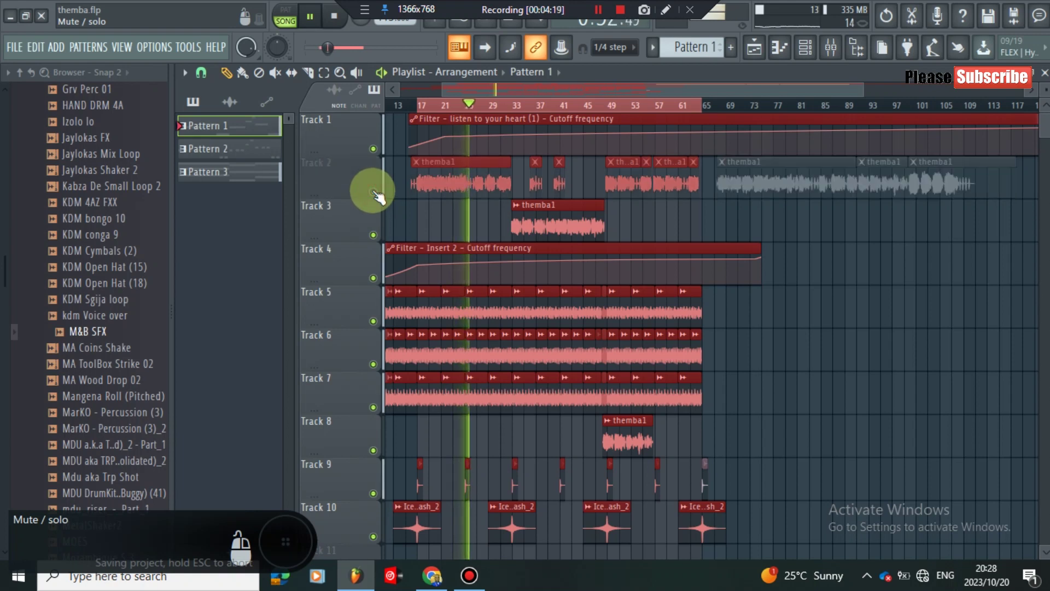
click(374, 236)
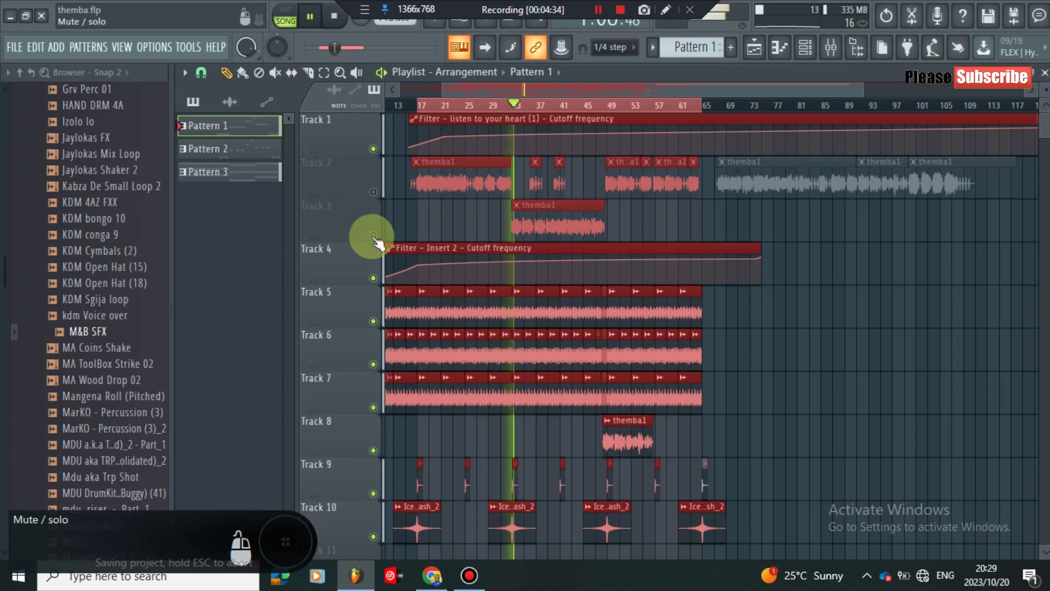
click(373, 192)
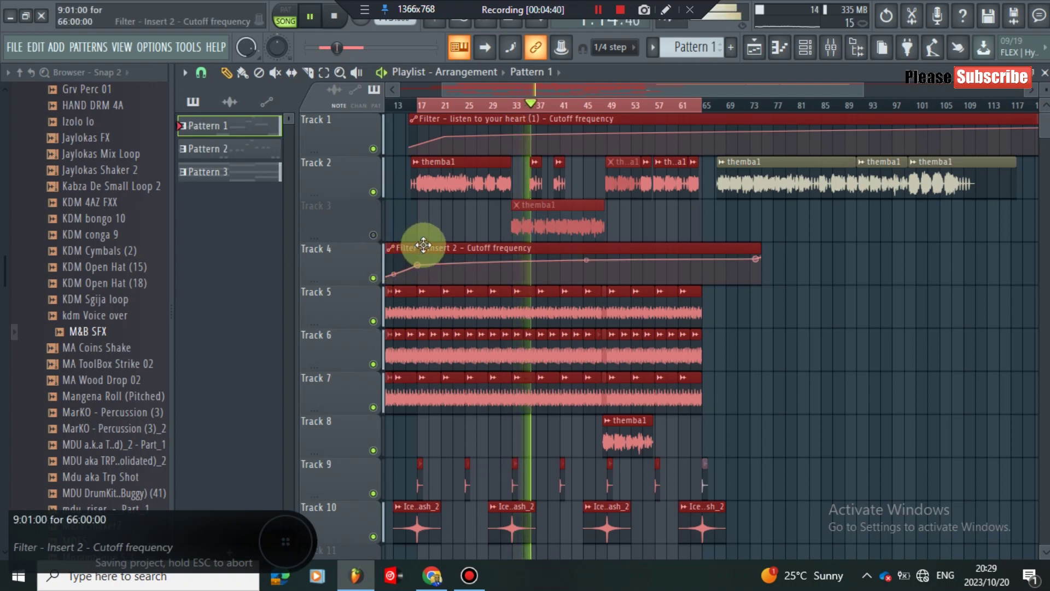
click(373, 192)
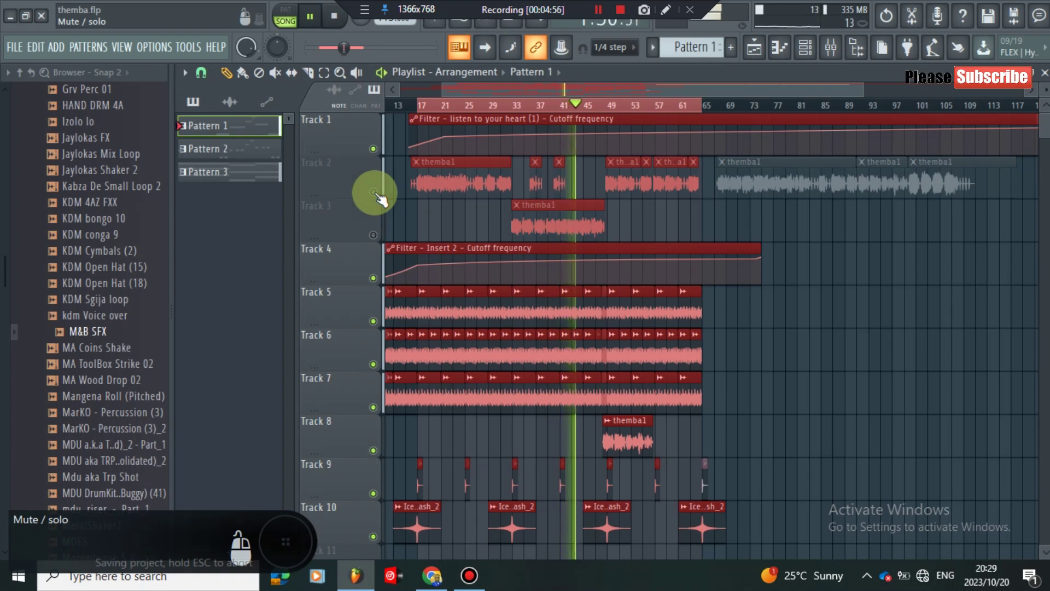
click(373, 236)
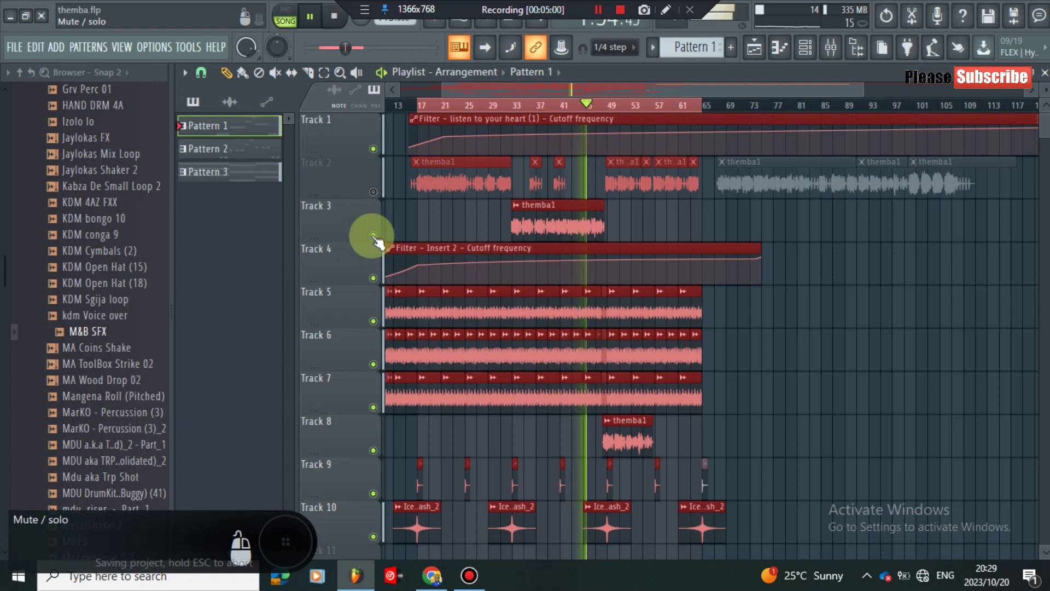
click(373, 236)
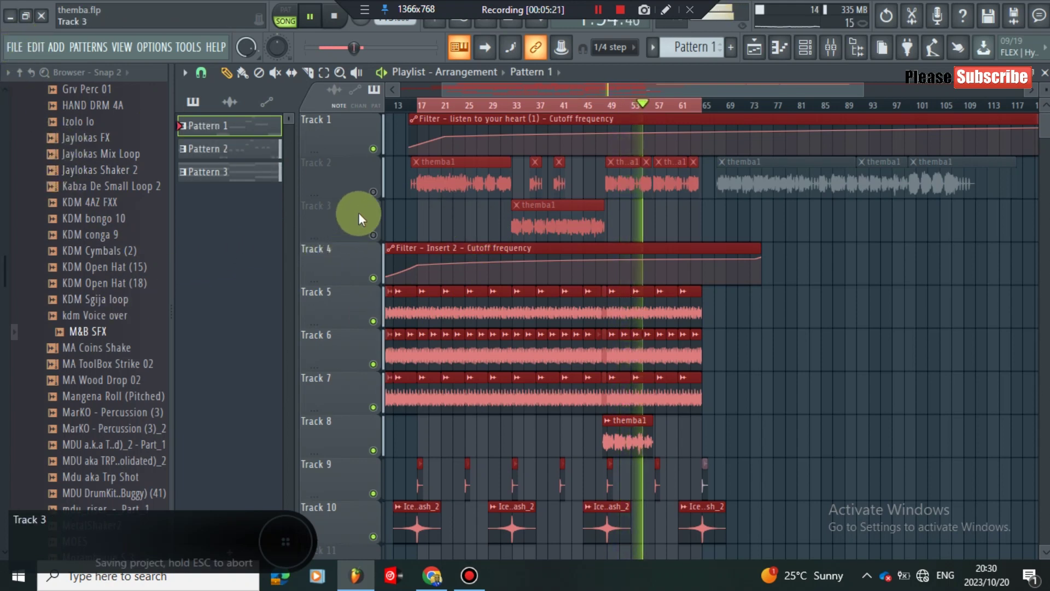
drag(523, 186, 512, 186)
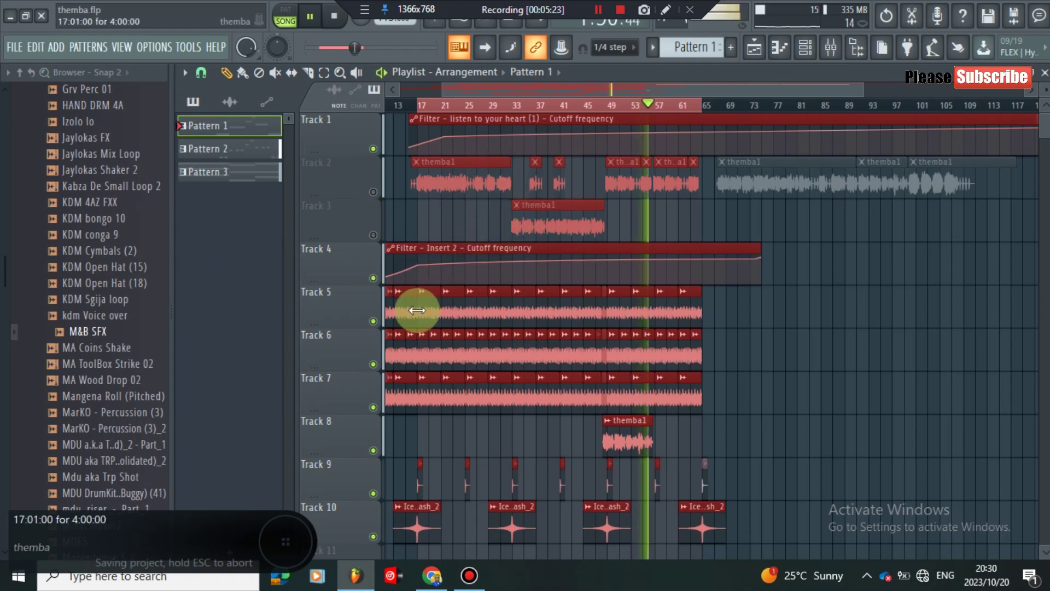